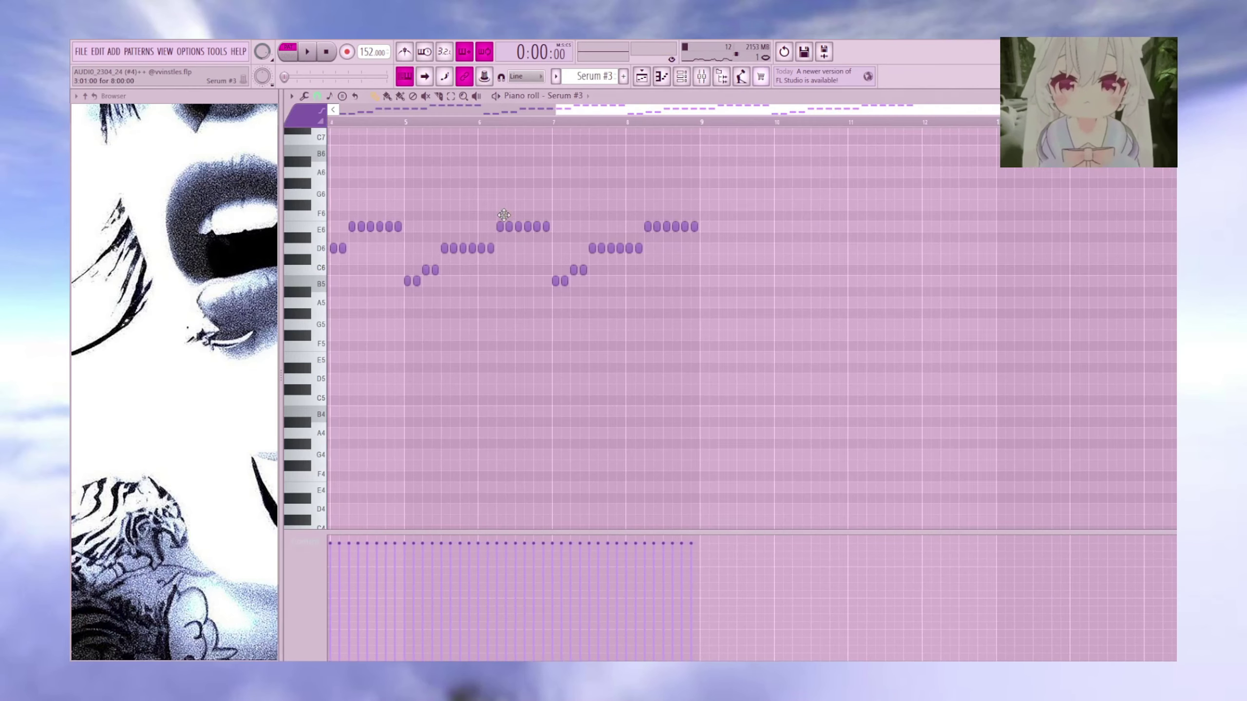
# - Play the Serum #3 and Serum melody patterns in the piano roll, and return to the playlist
pyautogui.press('space')
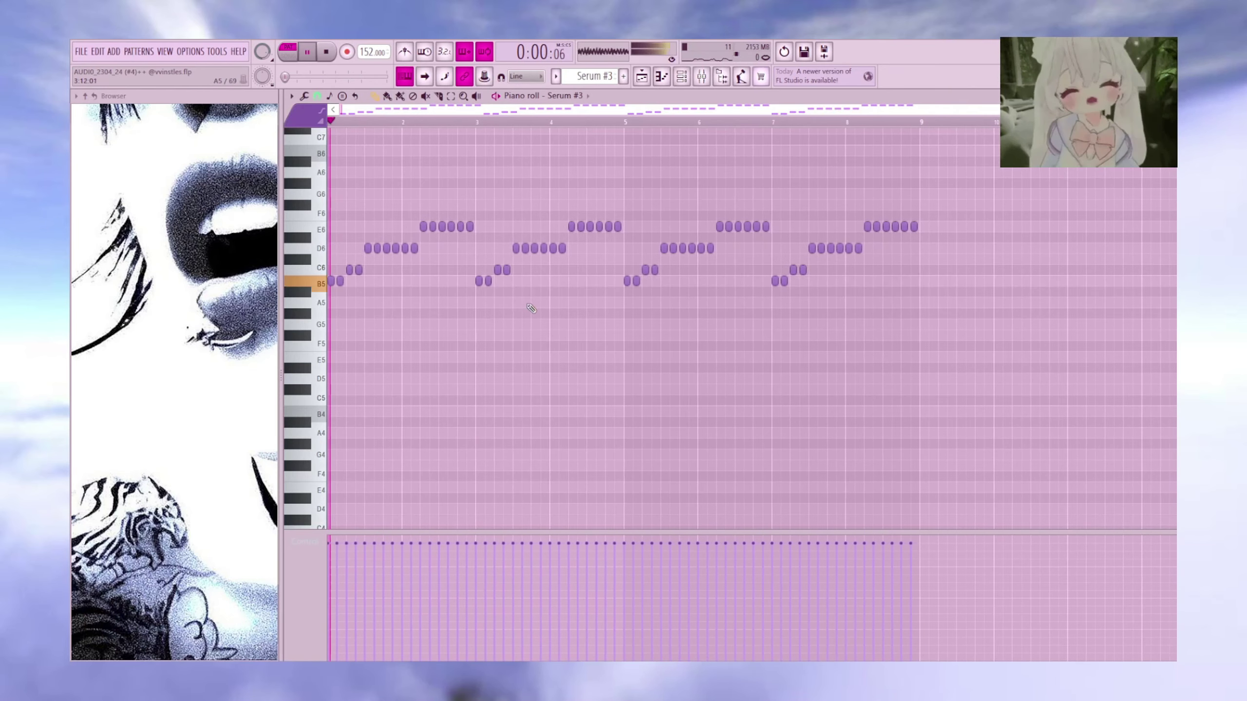
pyautogui.scroll(2, 536, 344)
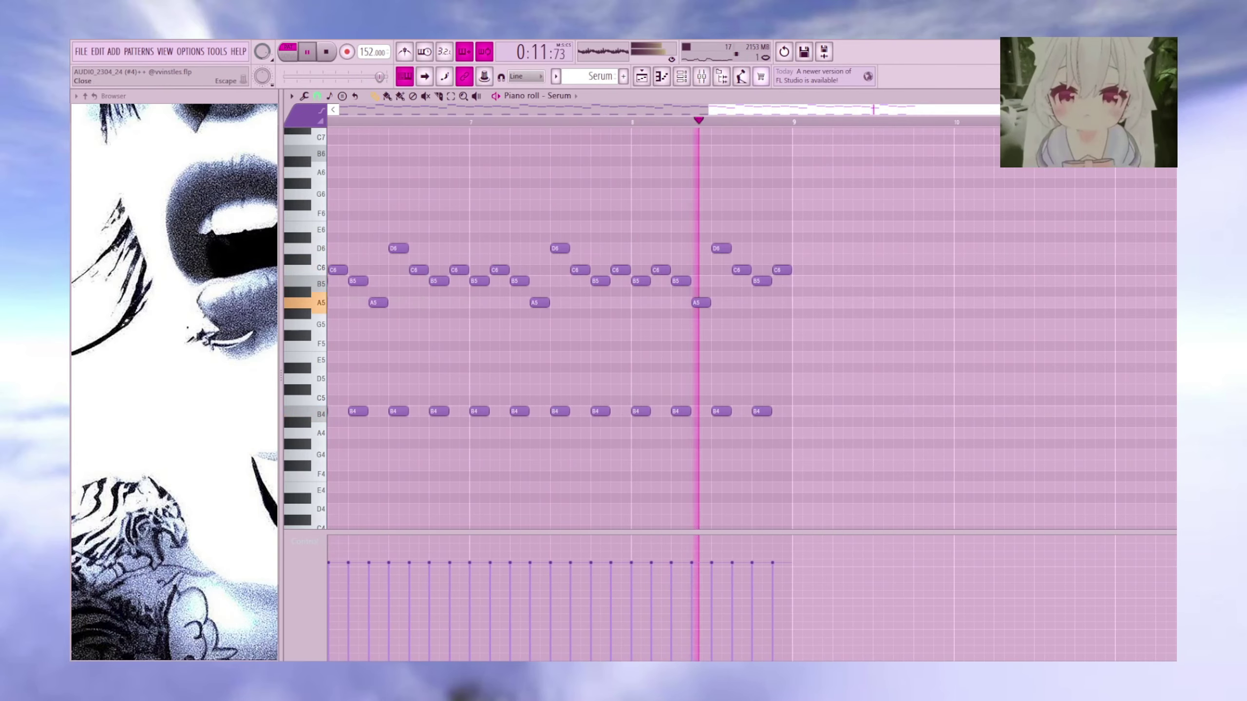
pyautogui.press('F5')
pyautogui.press('space')
pyautogui.scroll(-3, 468, 337)
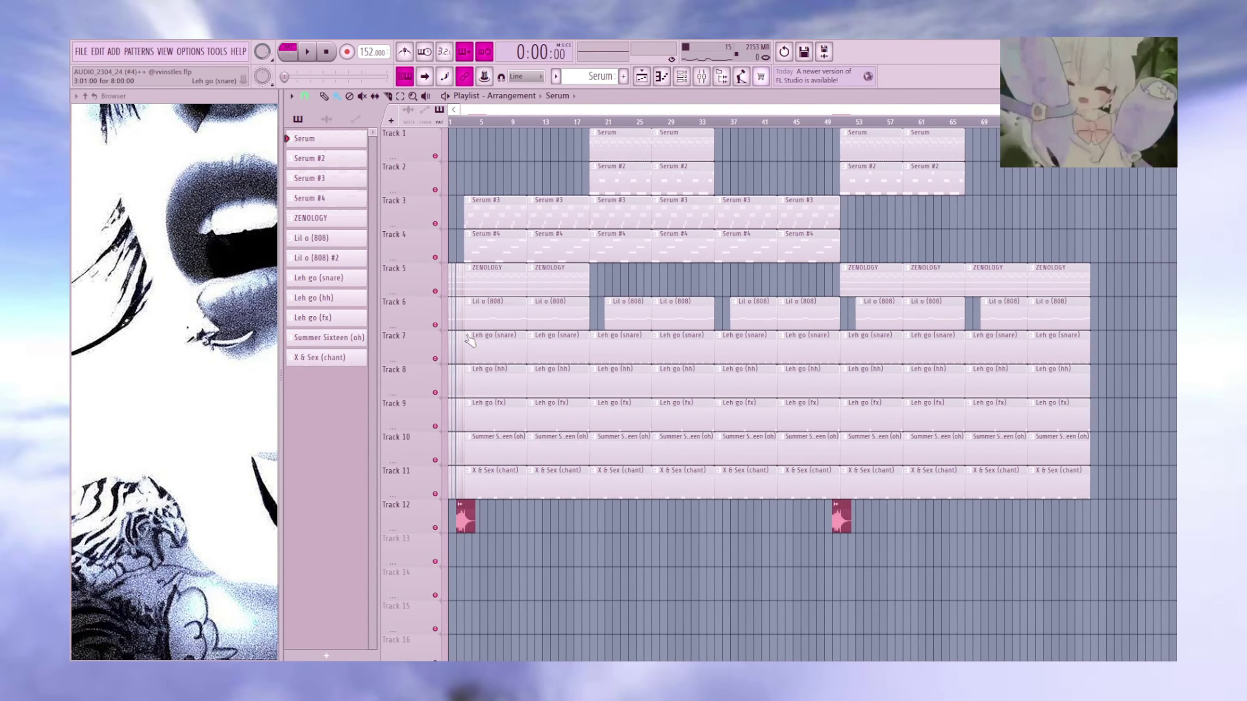
# - Leave only the 808 and percussion tracks 6 to 11 audible in the playlist and play the song from about bar 3
pyautogui.rightClick(435, 325)
pyautogui.moveTo(435, 359); pyautogui.dragTo(435, 493)
pyautogui.press('l')
pyautogui.click(464, 121)
pyautogui.press('space')
pyautogui.scroll(3, 468, 386)
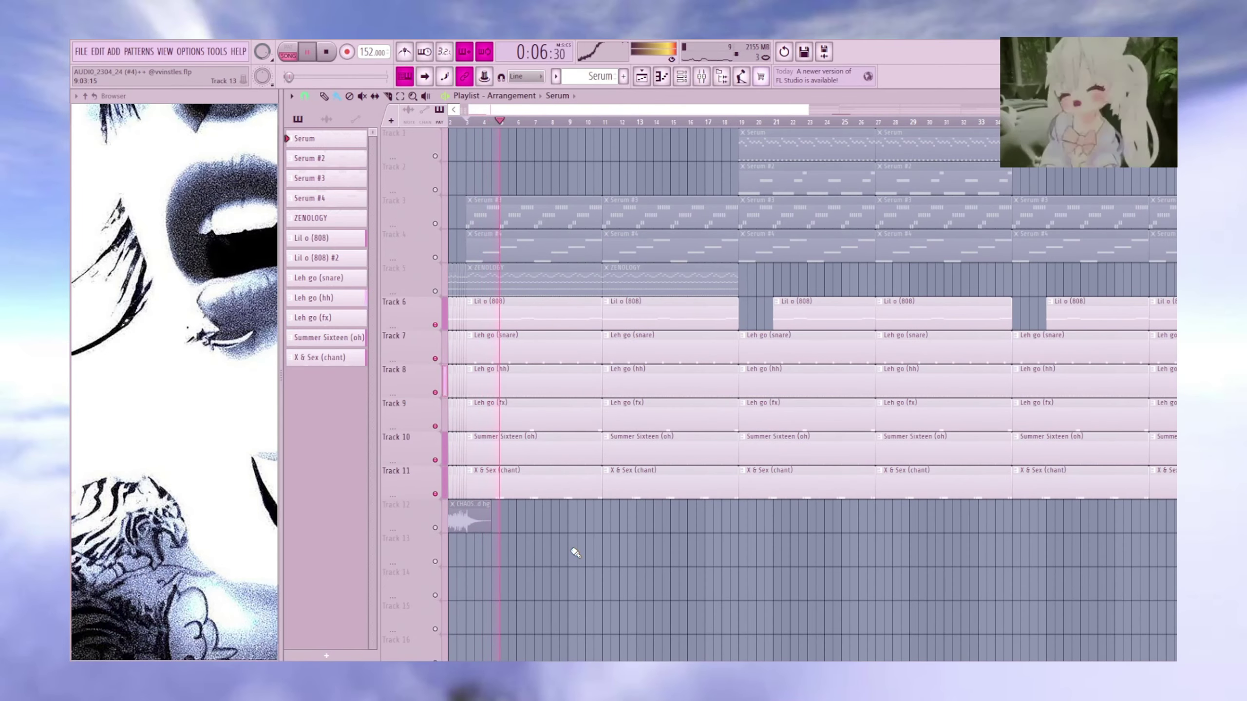
pyautogui.scroll(2, 518, 537)
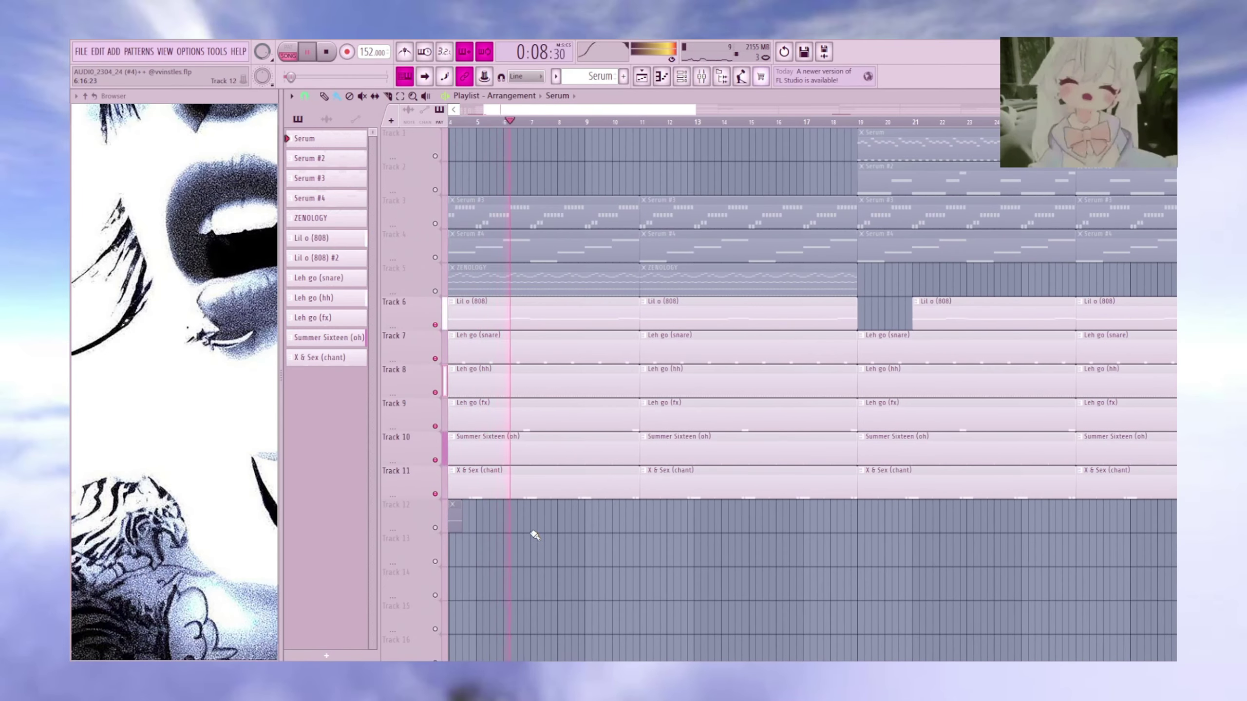
pyautogui.scroll(2, 532, 532)
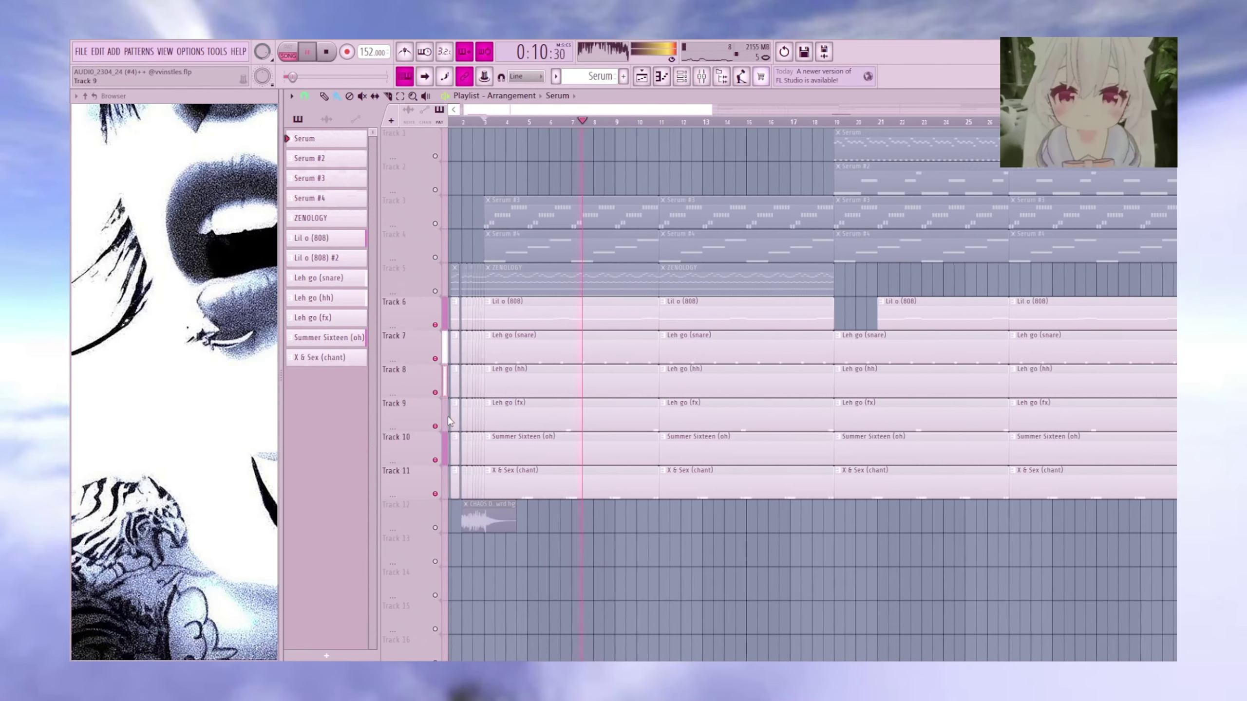
# - Open the Lil o (808) pattern in the piano roll and play it on its own in pattern mode
pyautogui.press('space')
pyautogui.doubleClick(513, 315)
pyautogui.scroll(-1, 500, 339)
pyautogui.click(289, 54)
pyautogui.press('space')
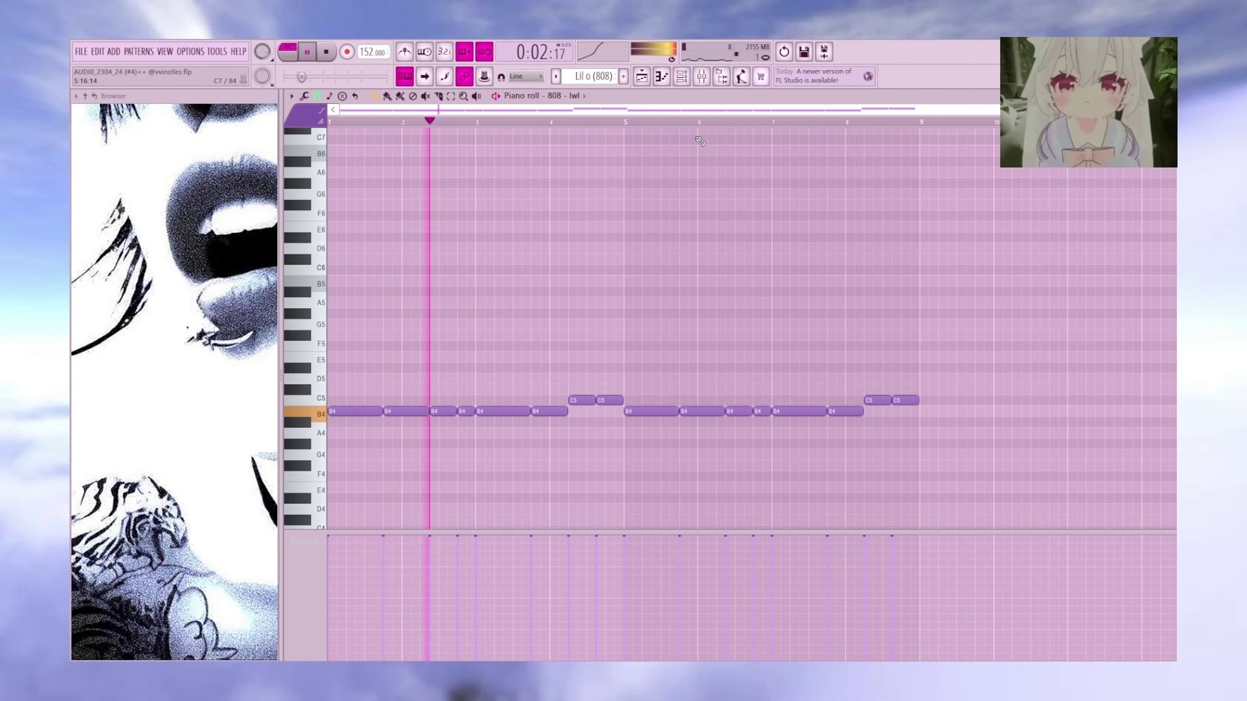
# - Review the 808 - lwl channel's envelope and miscellaneous settings from the channel rack, and return to the playlist
pyautogui.click(684, 79)
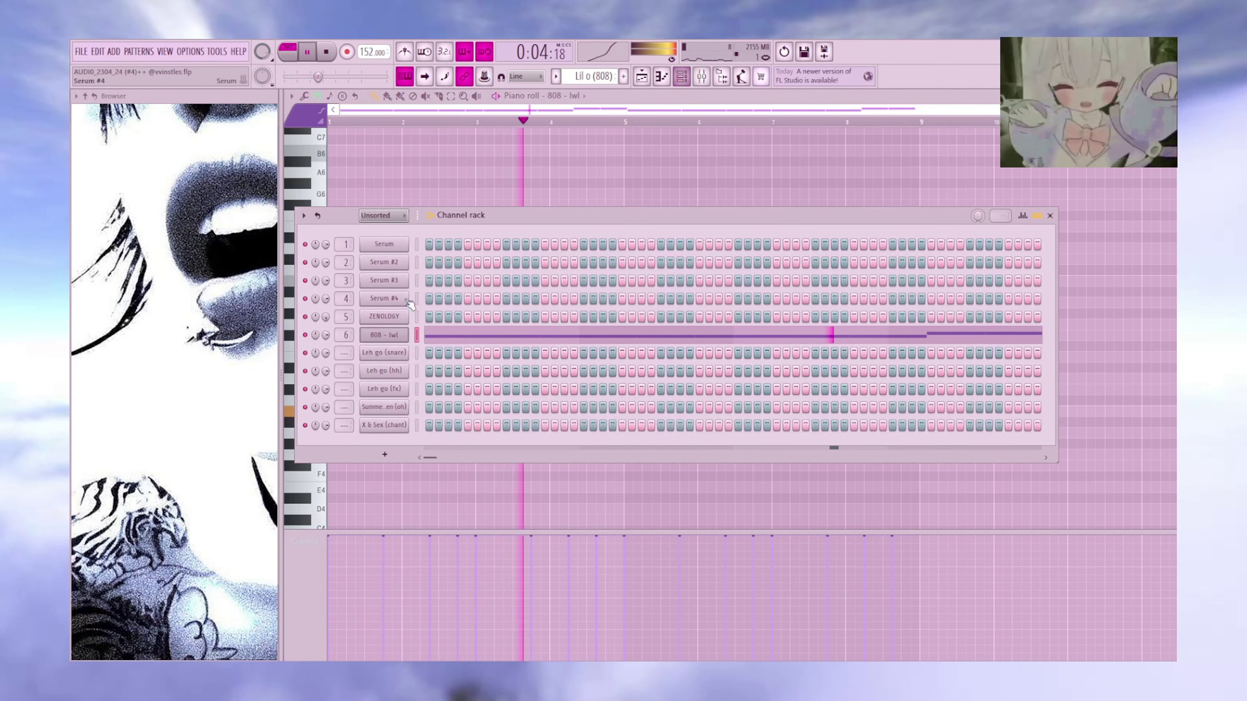
pyautogui.click(384, 334)
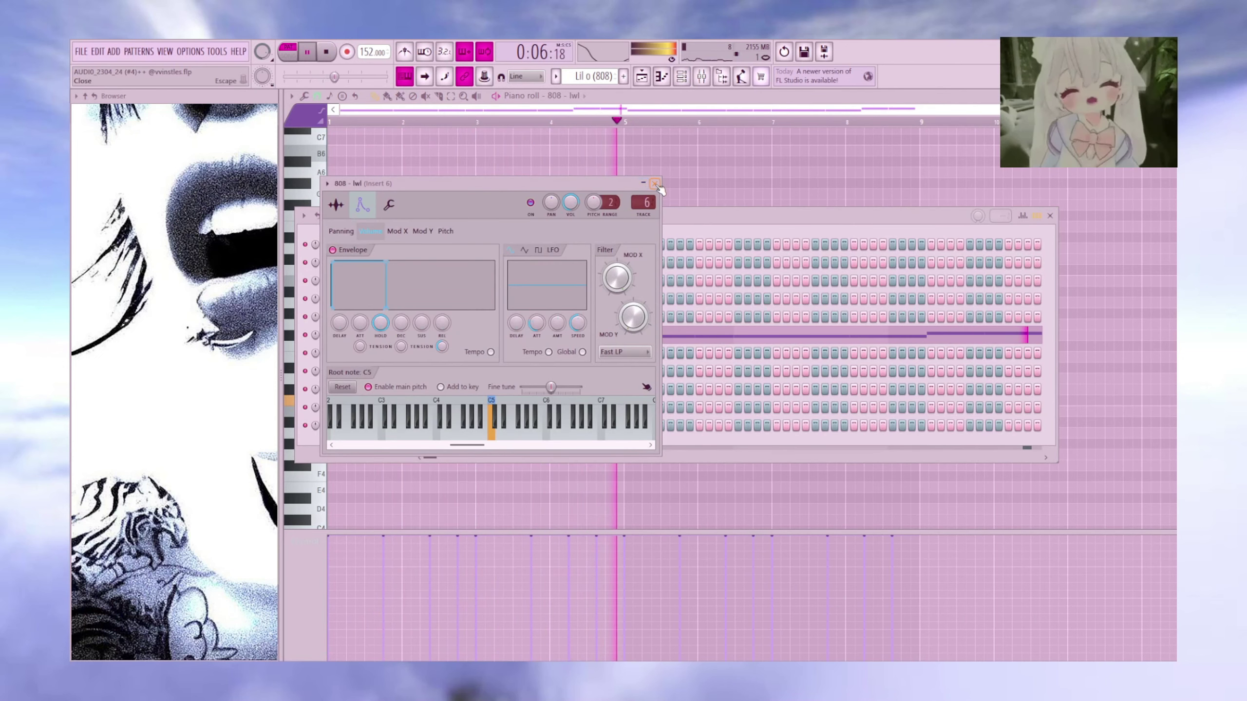
pyautogui.click(681, 76)
pyautogui.click(682, 76)
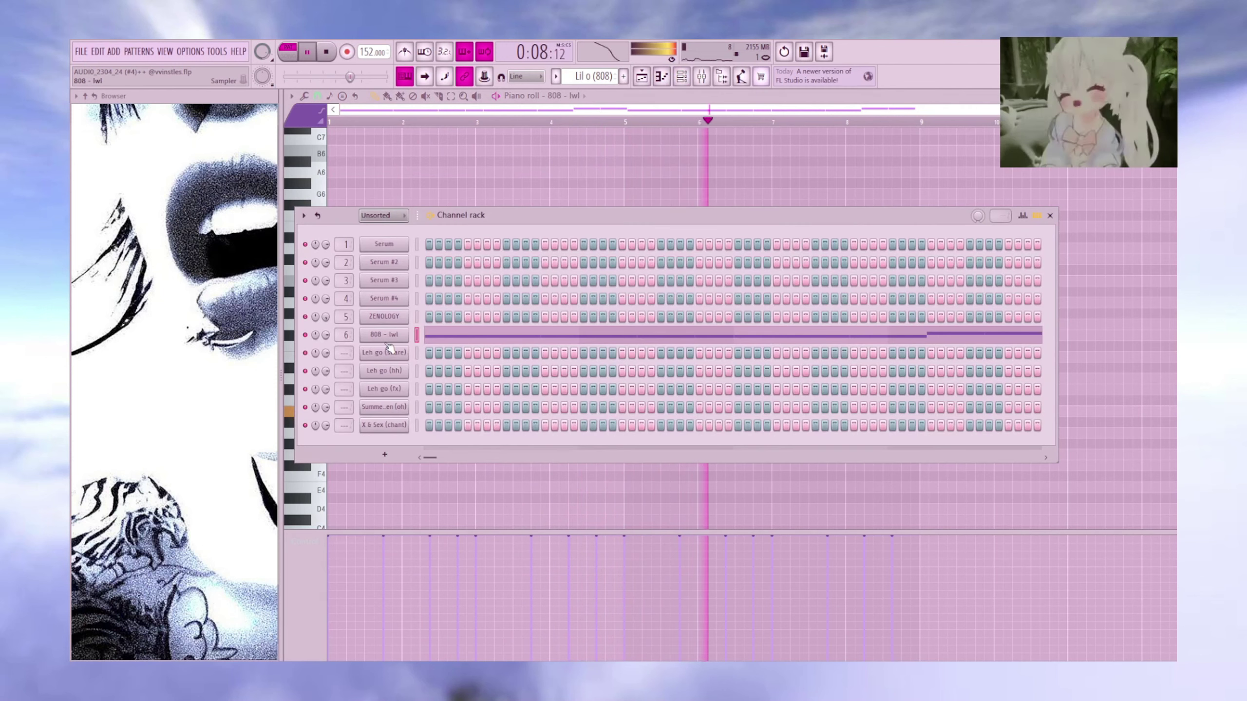
pyautogui.click(384, 335)
pyautogui.click(388, 206)
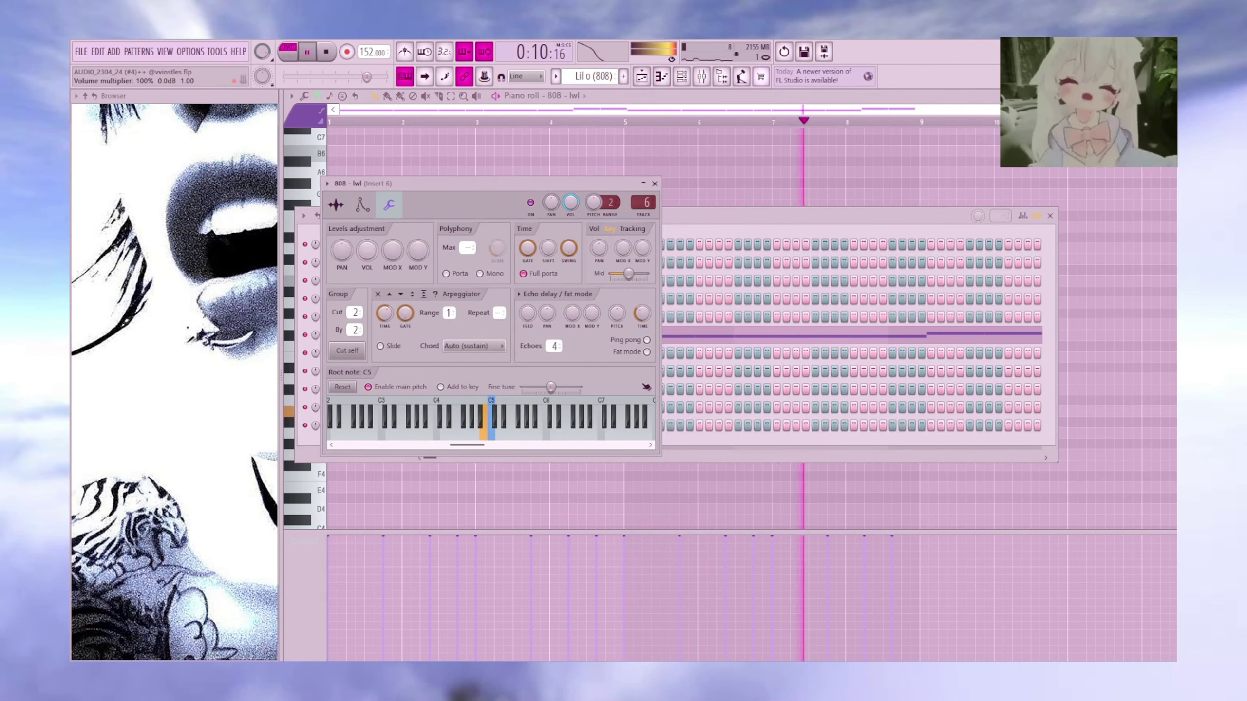
pyautogui.click(655, 184)
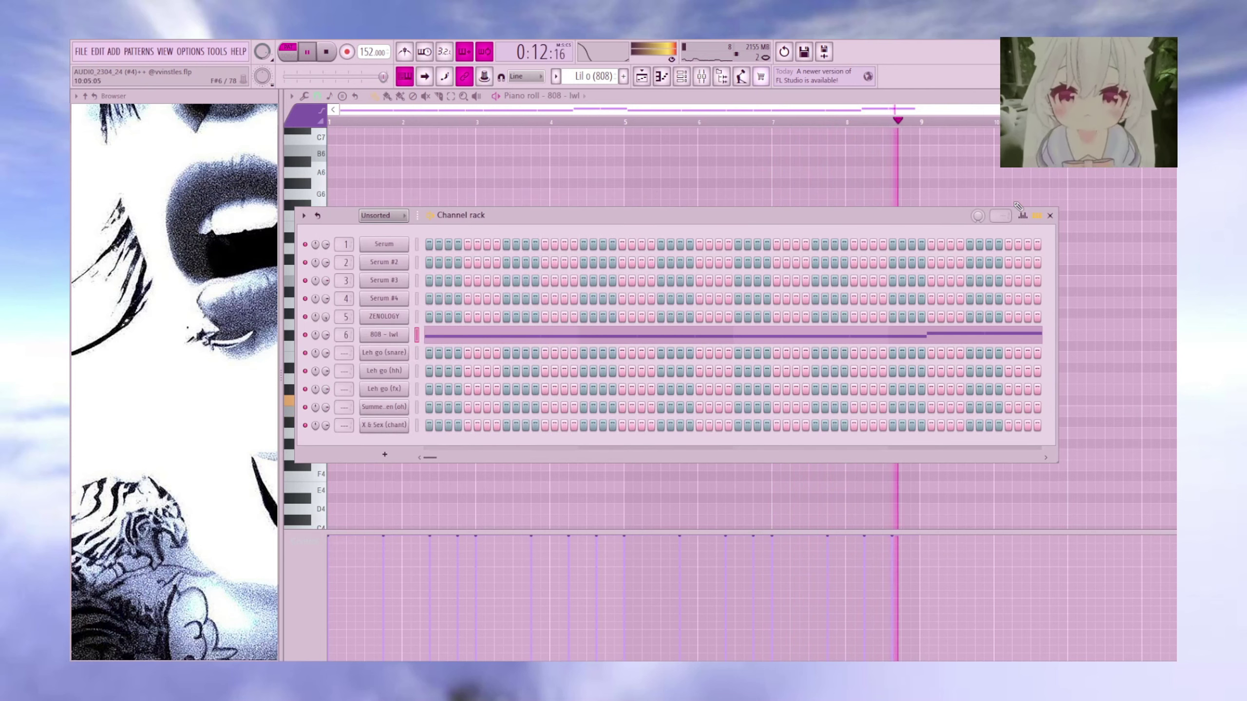
pyautogui.click(1050, 216)
pyautogui.press('F5')
pyautogui.press('space')
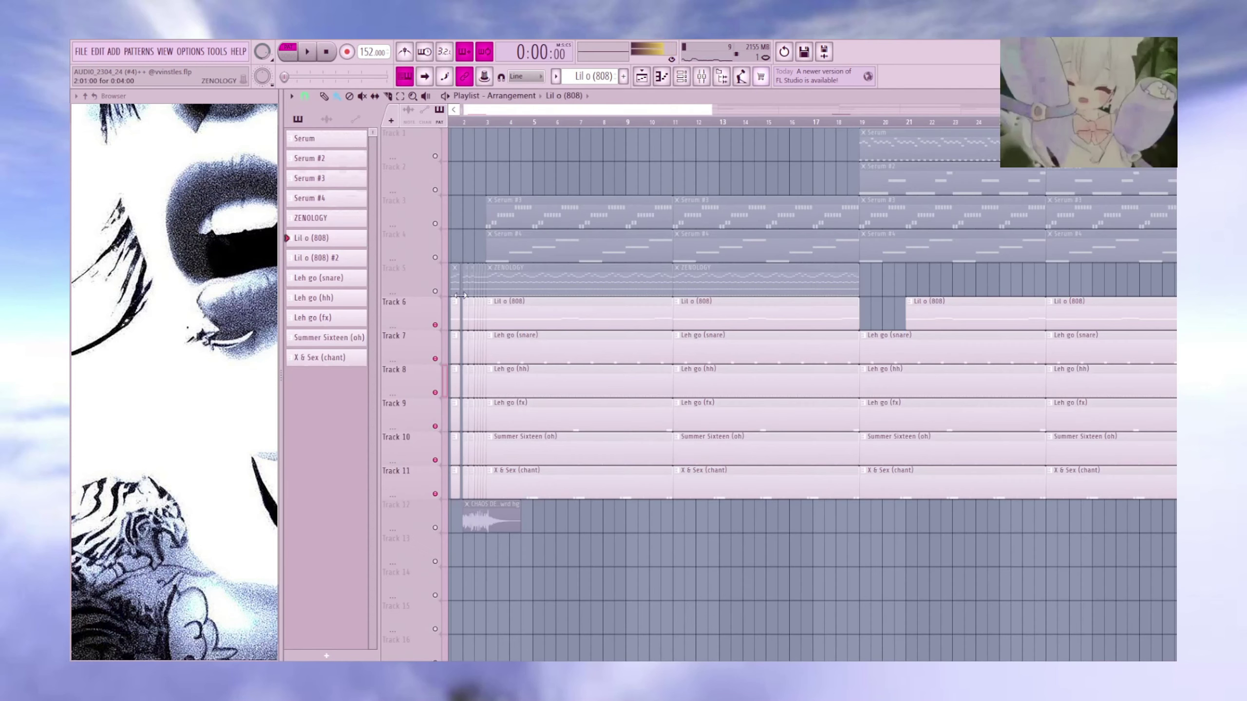
# - Play the Leh go (snare) pattern in the piano roll and return to the playlist
pyautogui.doubleClick(510, 338)
pyautogui.press('space')
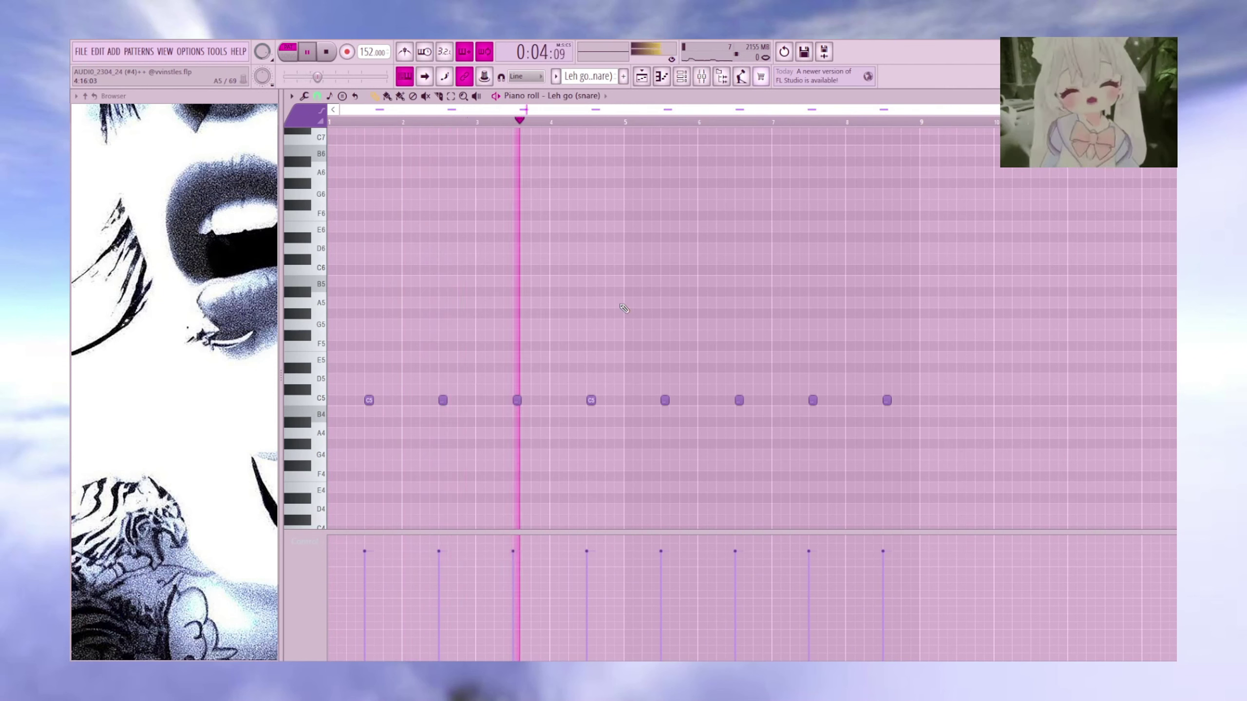
pyautogui.press('F5')
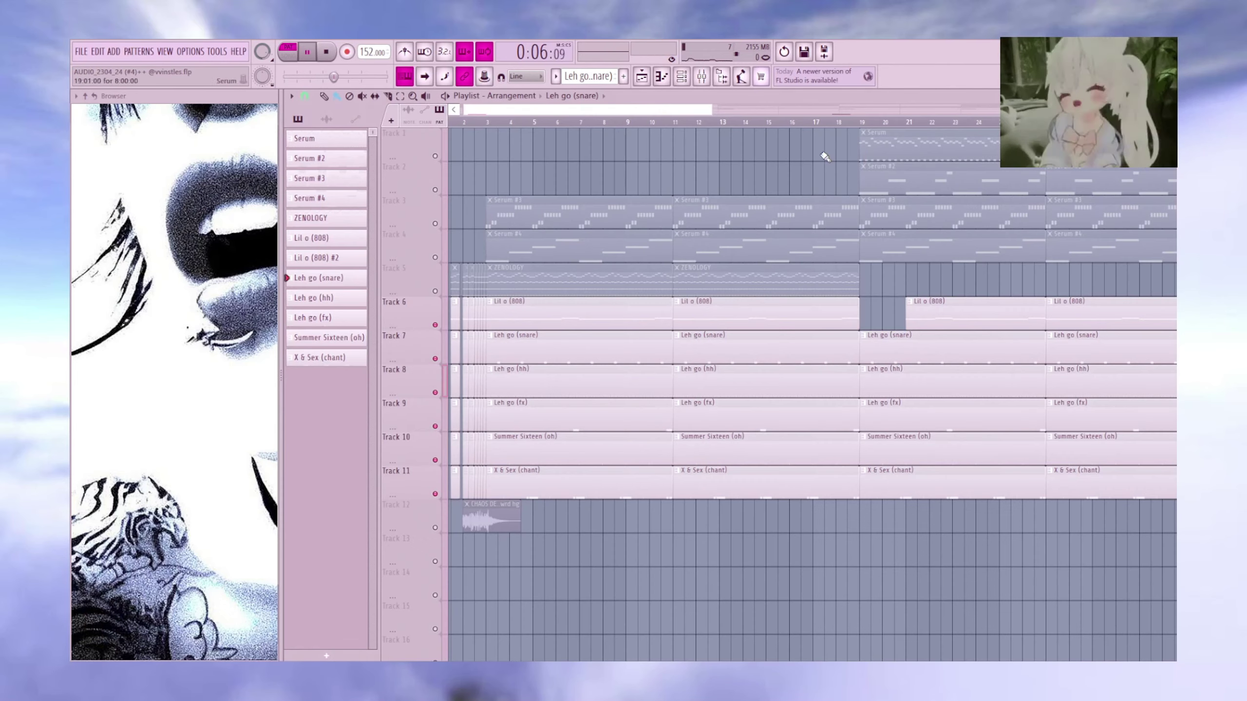
# - Open the Leh go (hh) hi-hat pattern in the piano roll, play it, and return to the playlist
pyautogui.doubleClick(534, 396)
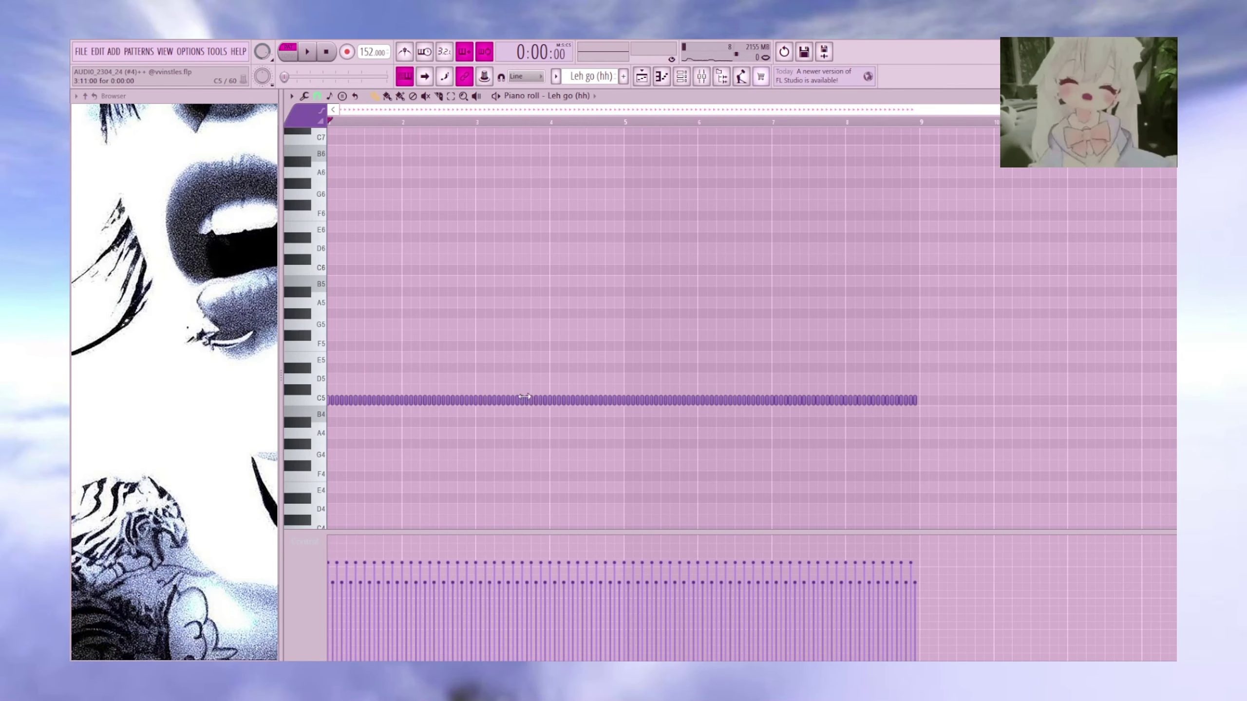
pyautogui.press('space')
pyautogui.scroll(-3, 480, 453)
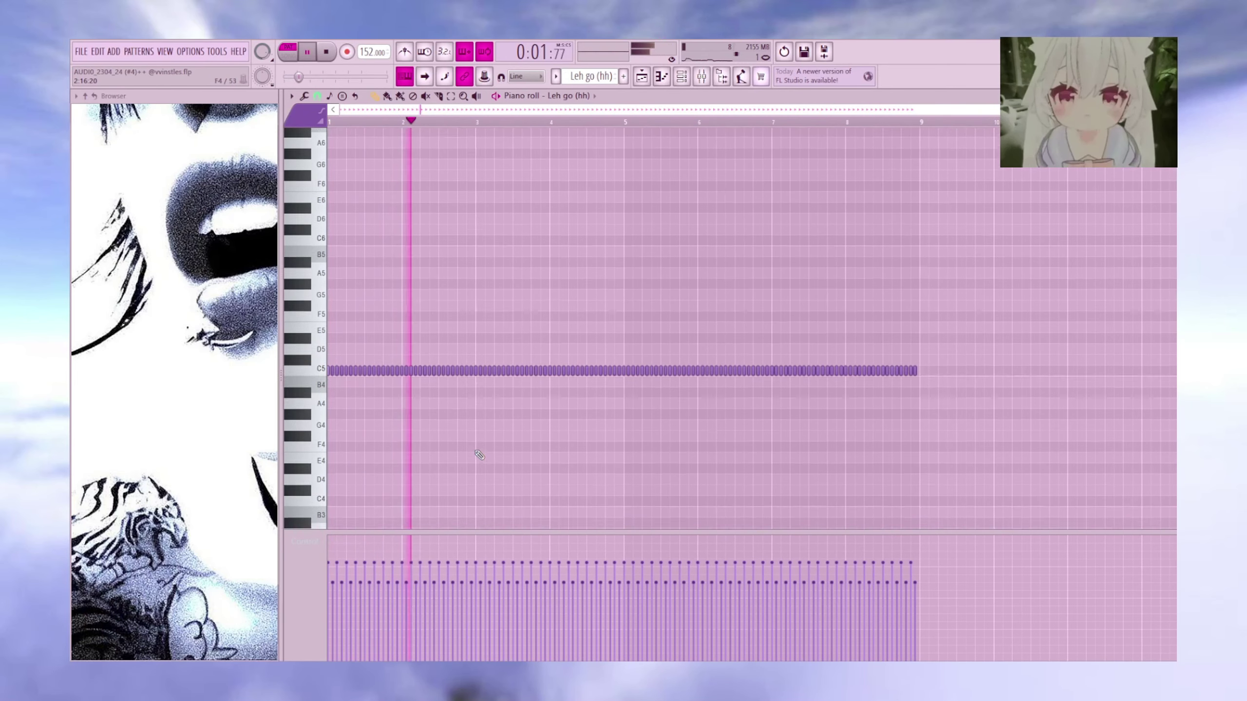
pyautogui.press('F5')
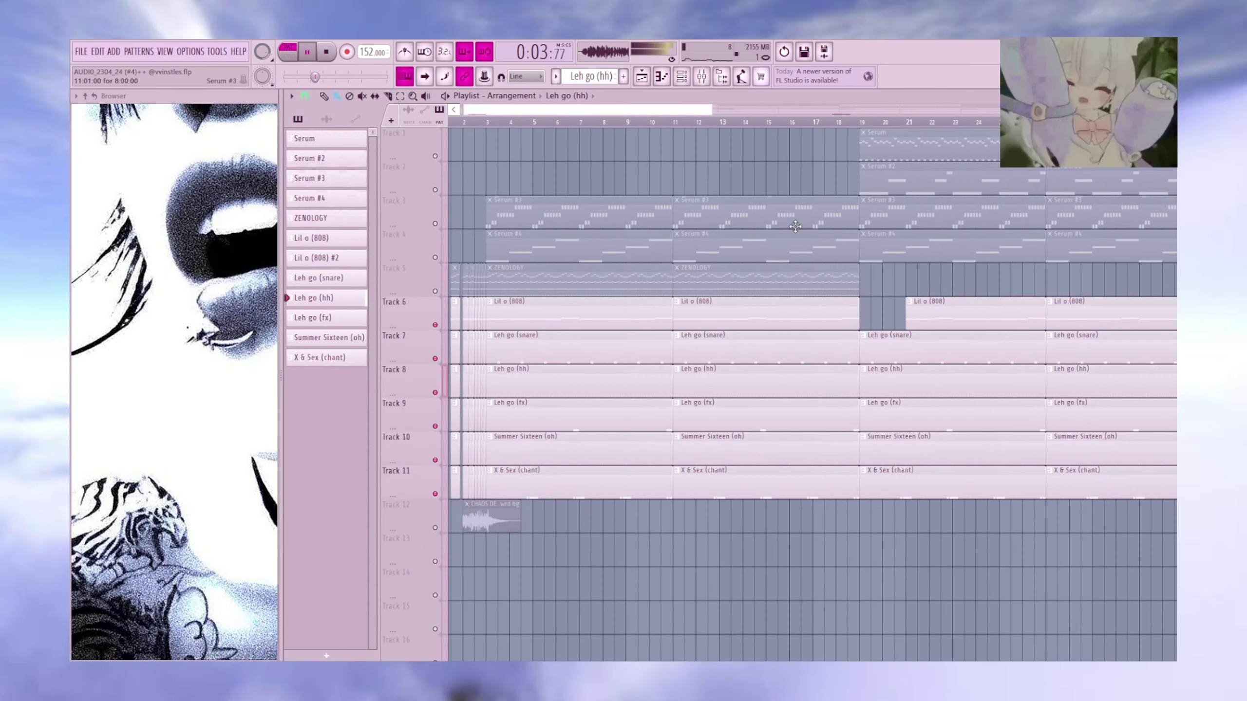
pyautogui.press('space')
# - Open the Leh go (fx) pattern in the piano roll and play both of its C5 notes
pyautogui.doubleClick(552, 412)
pyautogui.press('space')
pyautogui.click(601, 121)
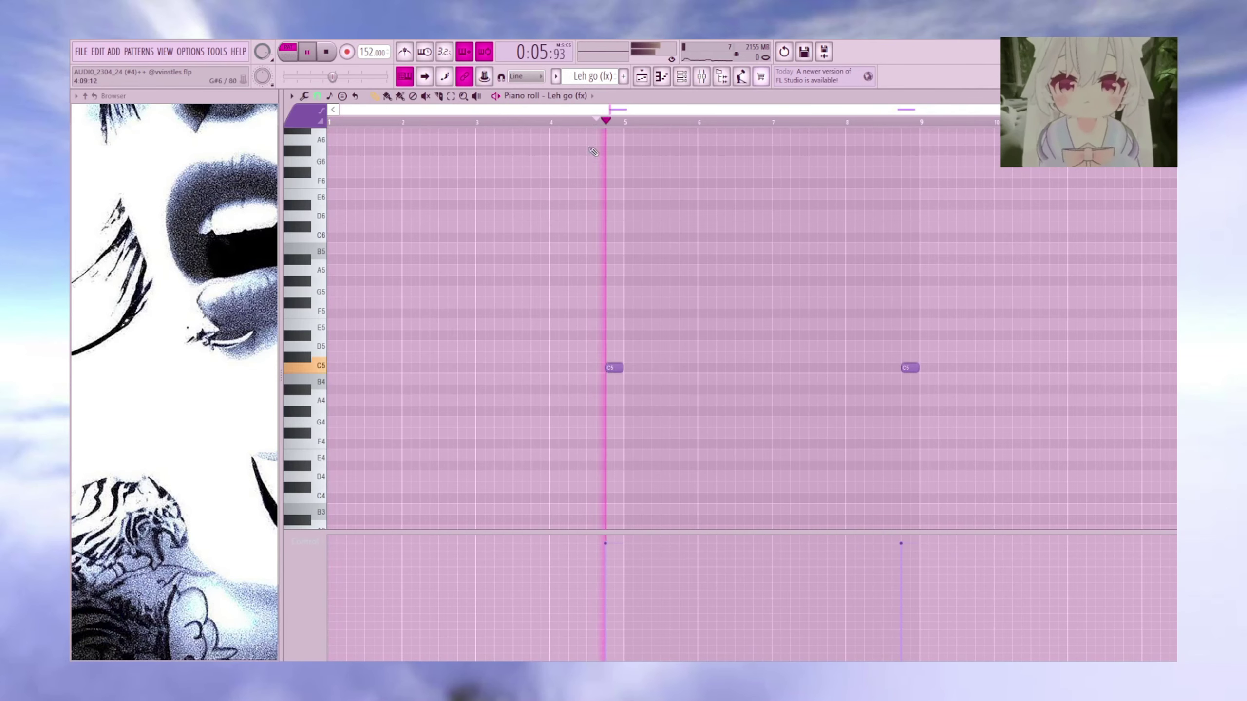
pyautogui.click(903, 121)
pyautogui.press('space')
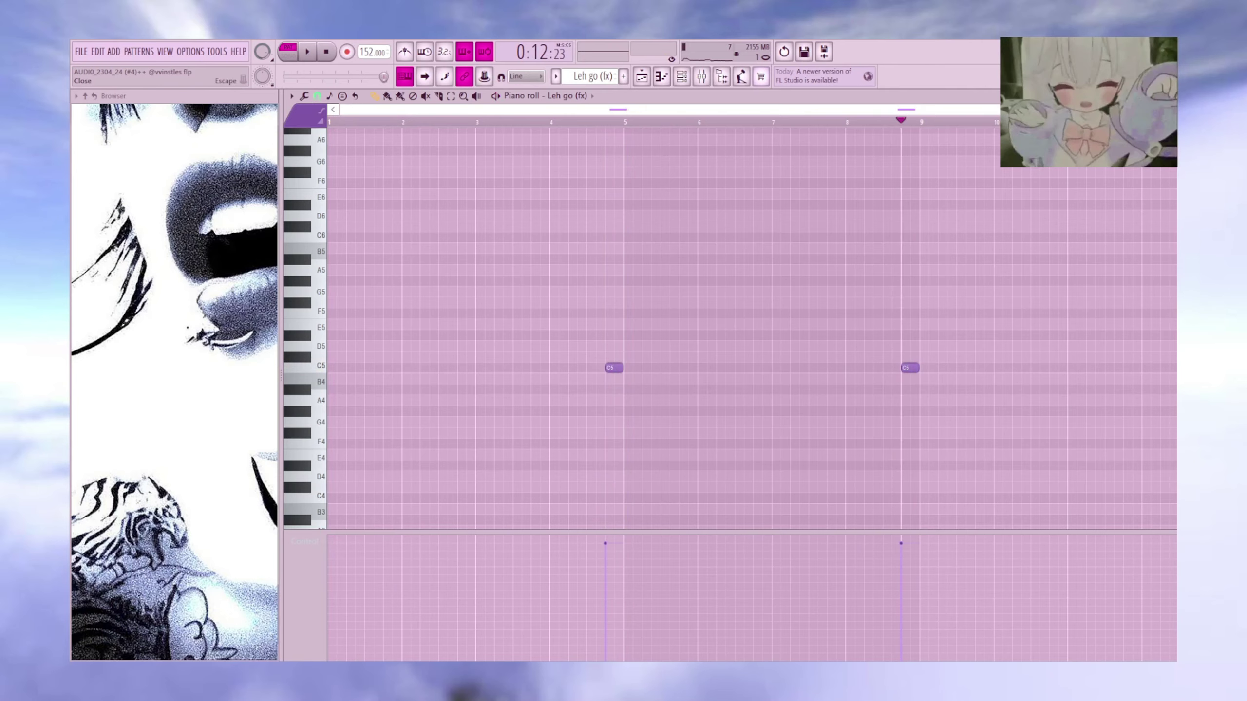
# - Open the Summer Sixteen (oh) open-hat pattern in the piano roll and play it from its beginning
pyautogui.press('F5')
pyautogui.doubleClick(549, 445)
pyautogui.press('space')
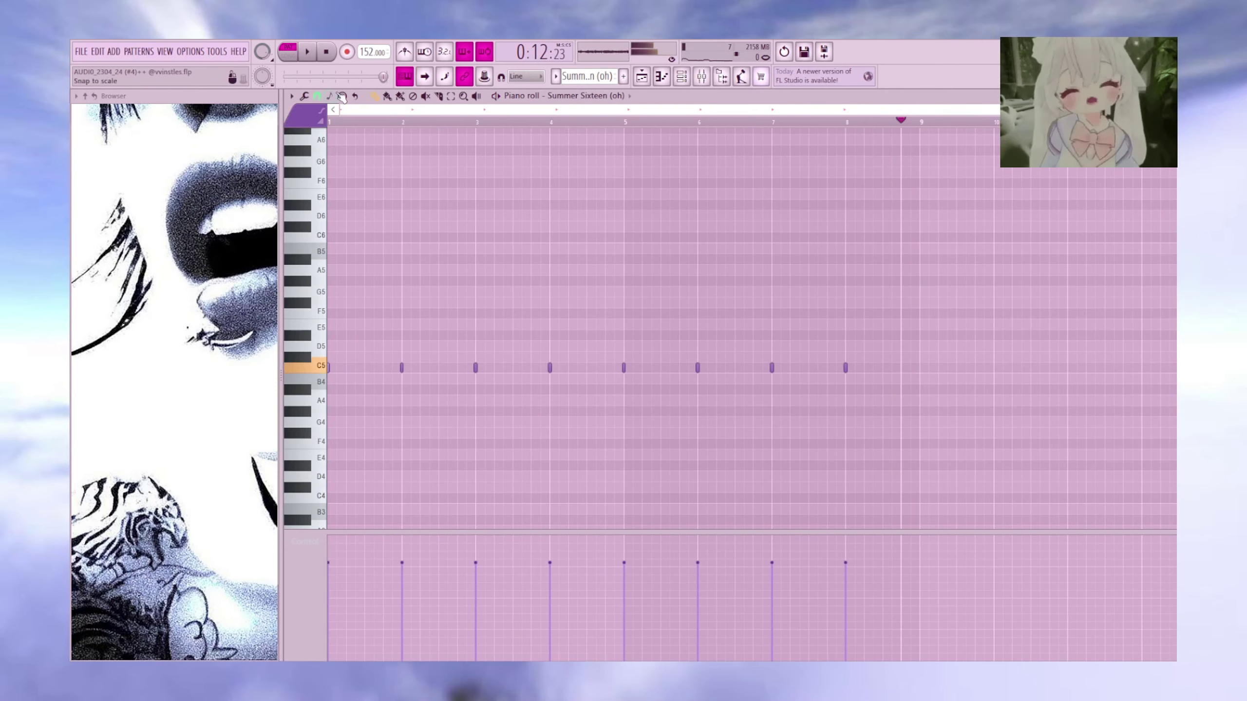
pyautogui.click(344, 121)
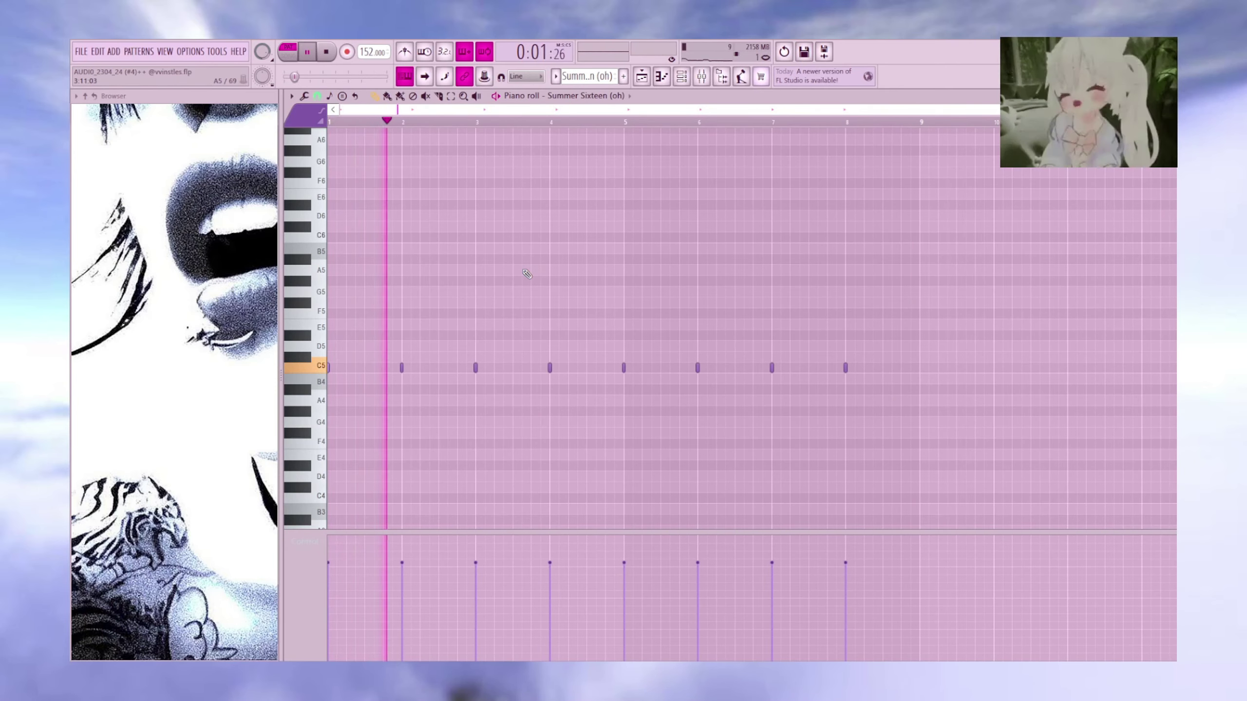
pyautogui.moveTo(506, 248); pyautogui.dragTo(506, 302)
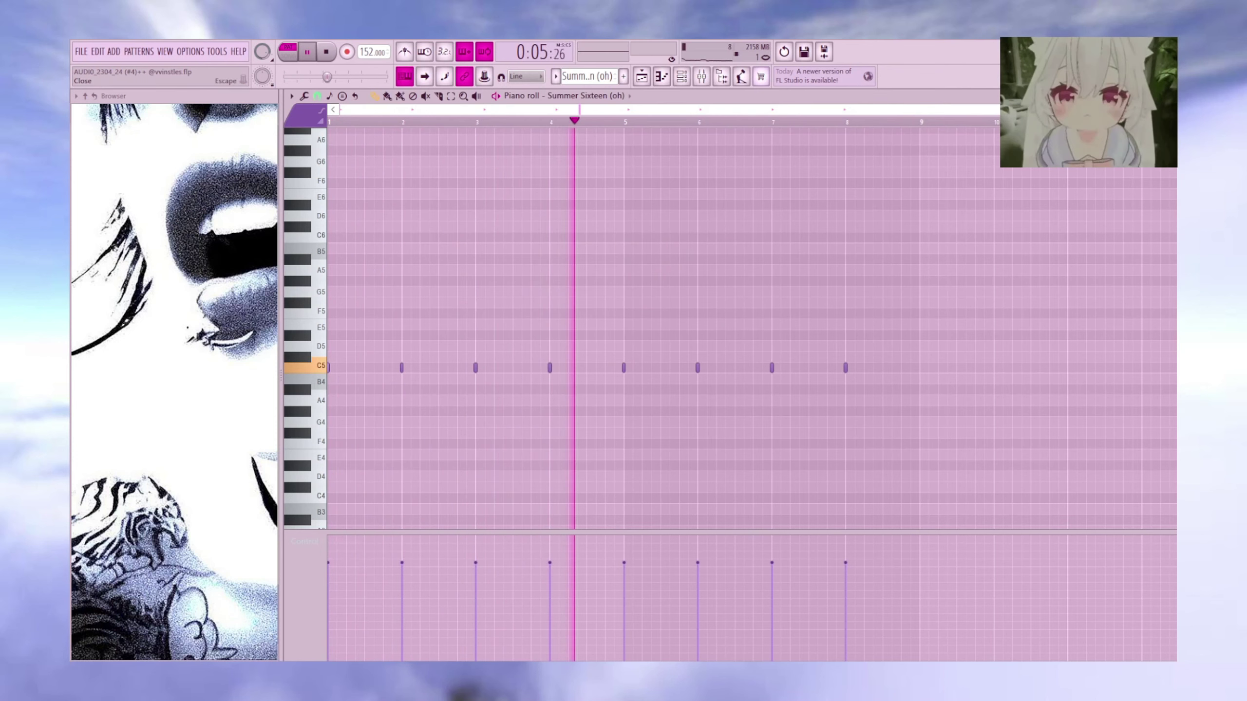
# - Play the X & Sex (chant) pattern in the piano roll, inspect its channel settings, and return to the playlist
pyautogui.press('F5')
pyautogui.doubleClick(520, 472)
pyautogui.press('space')
pyautogui.press('F6')
pyautogui.click(382, 426)
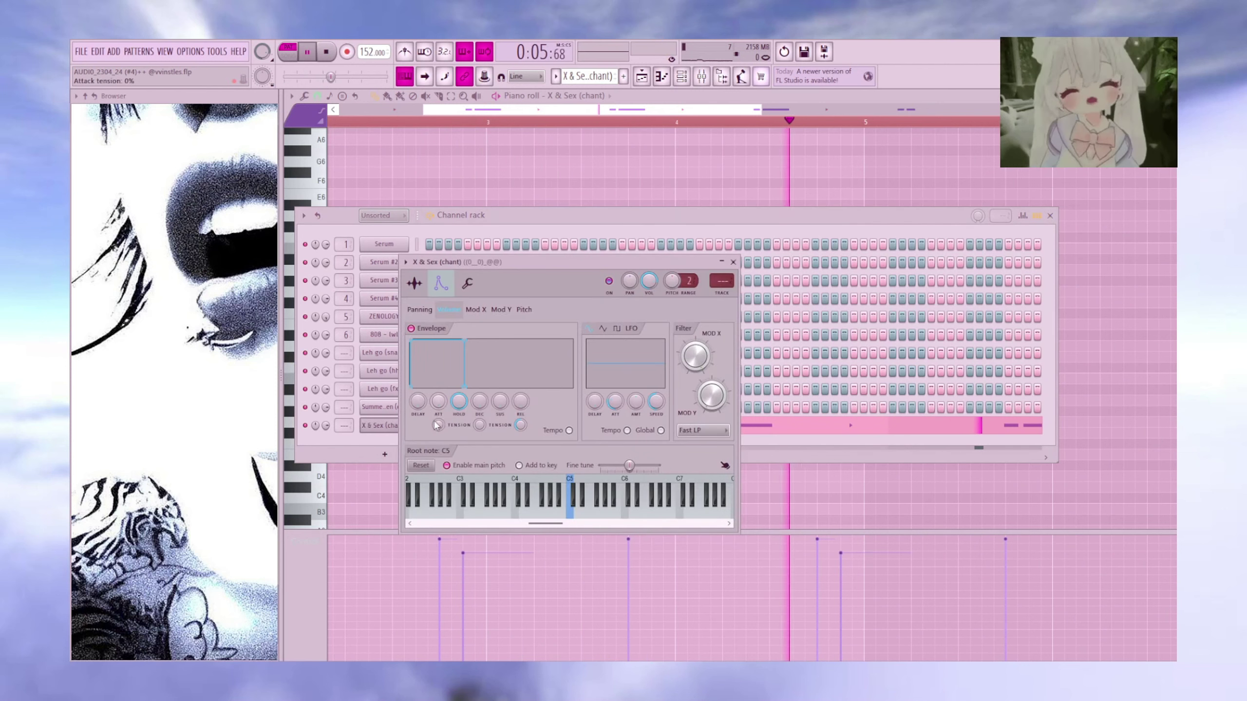
pyautogui.rightClick(378, 475)
pyautogui.scroll(-5, 440, 475)
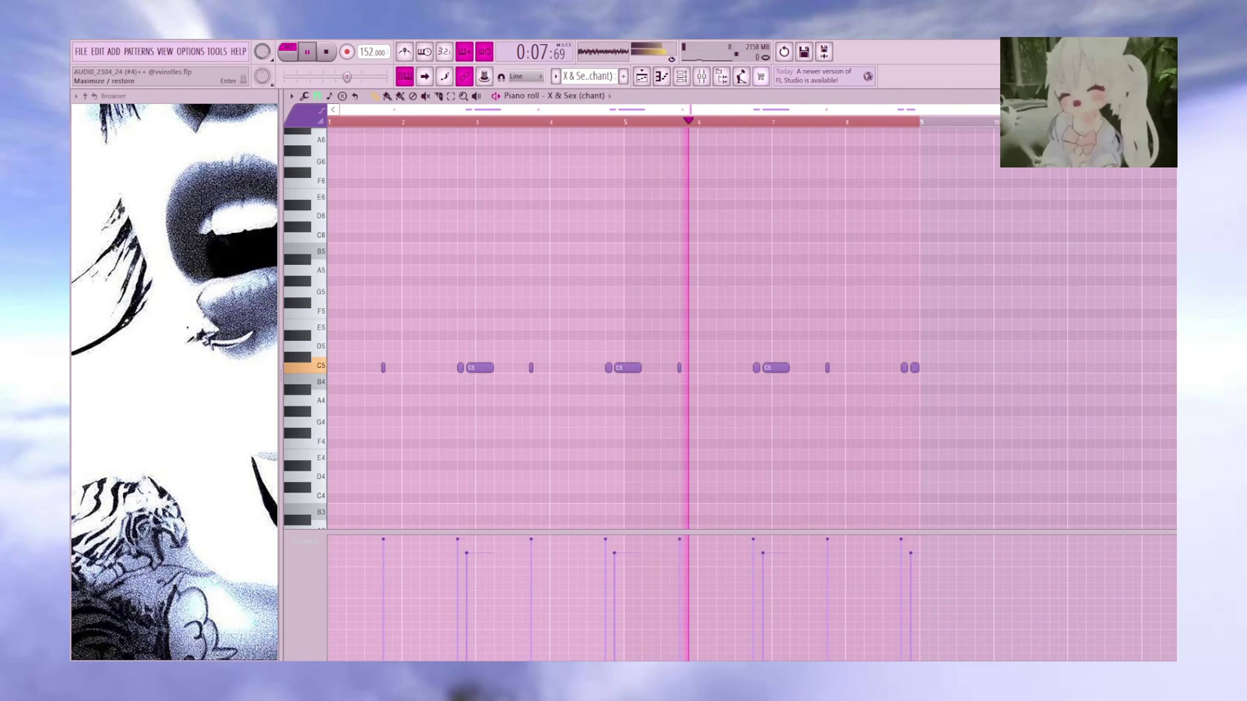
pyautogui.click(1170, 95)
pyautogui.press('space')
# - Make all playlist tracks audible again and play the full arrangement from the start
pyautogui.rightClick(738, 577)
pyautogui.scroll(-3, 590, 501)
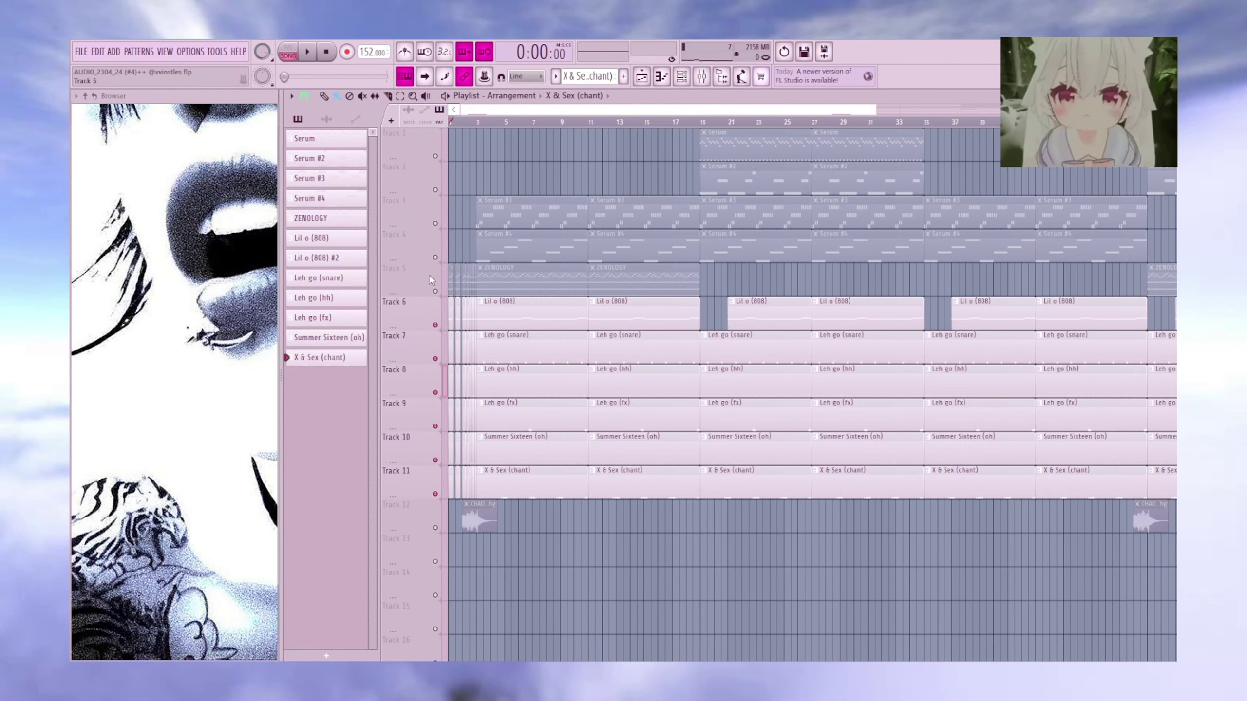
pyautogui.rightClick(436, 292)
pyautogui.rightClick(436, 291)
pyautogui.scroll(-4, 486, 117)
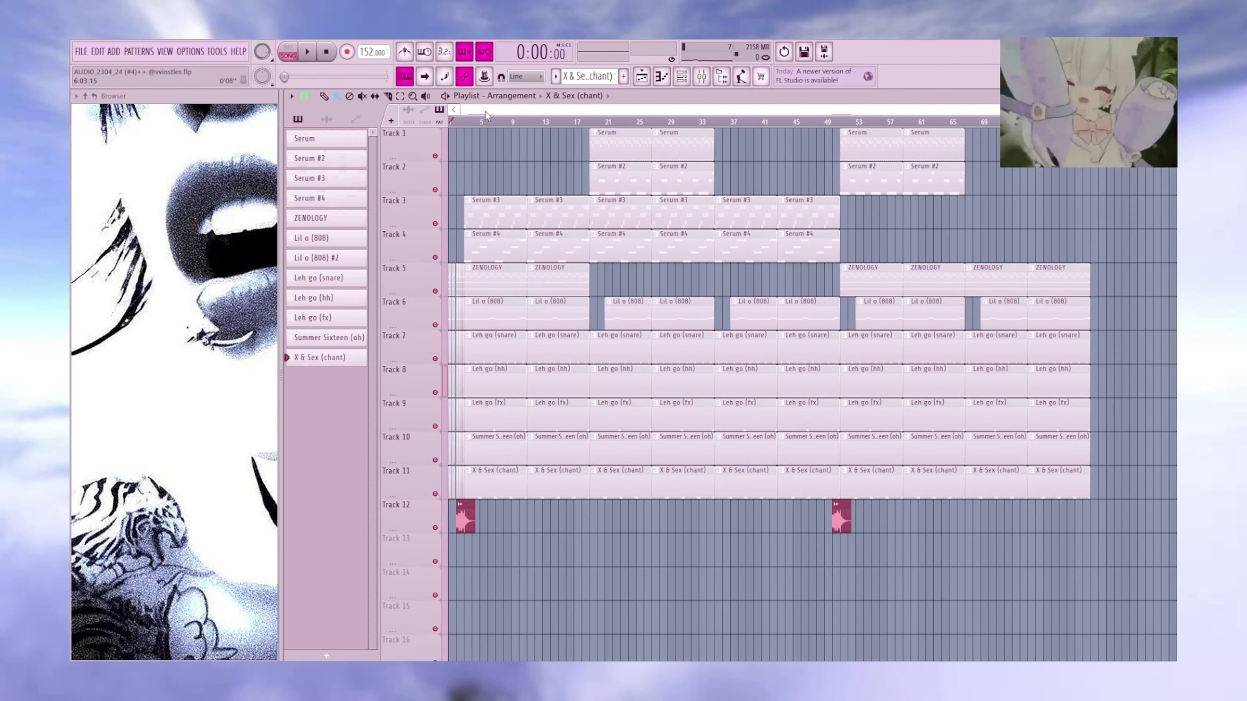
pyautogui.press('space')
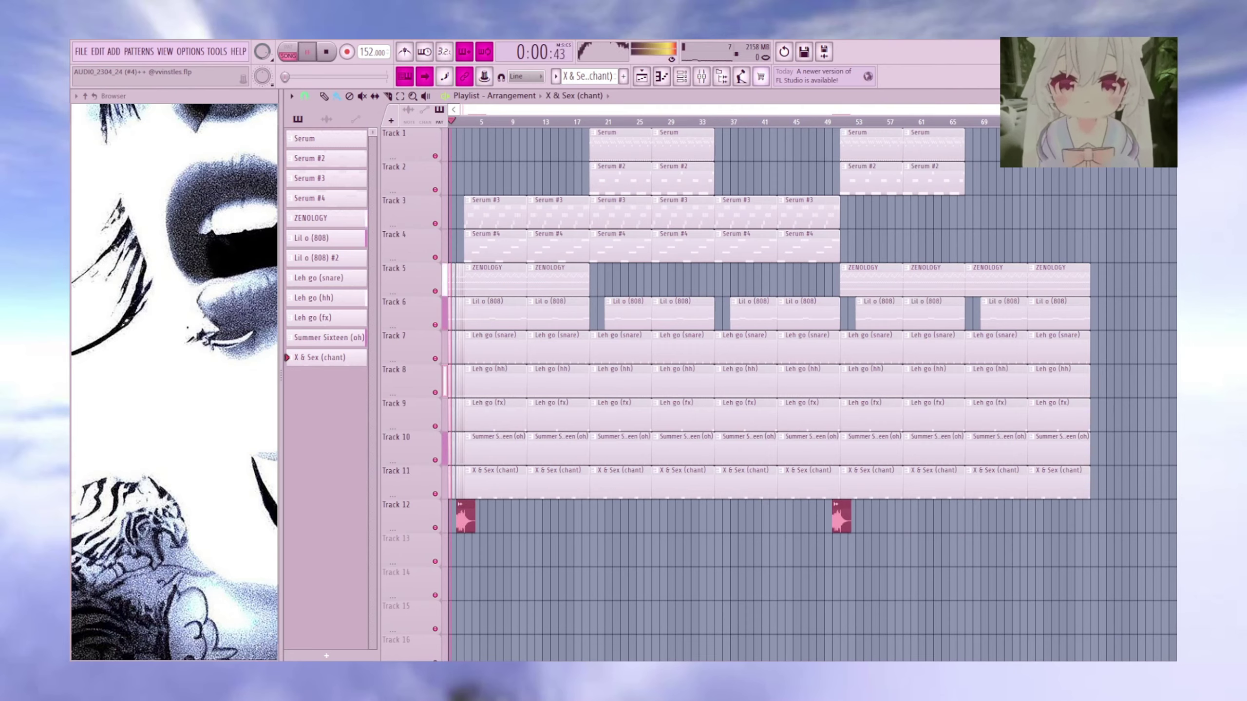
pyautogui.scroll(5, 495, 312)
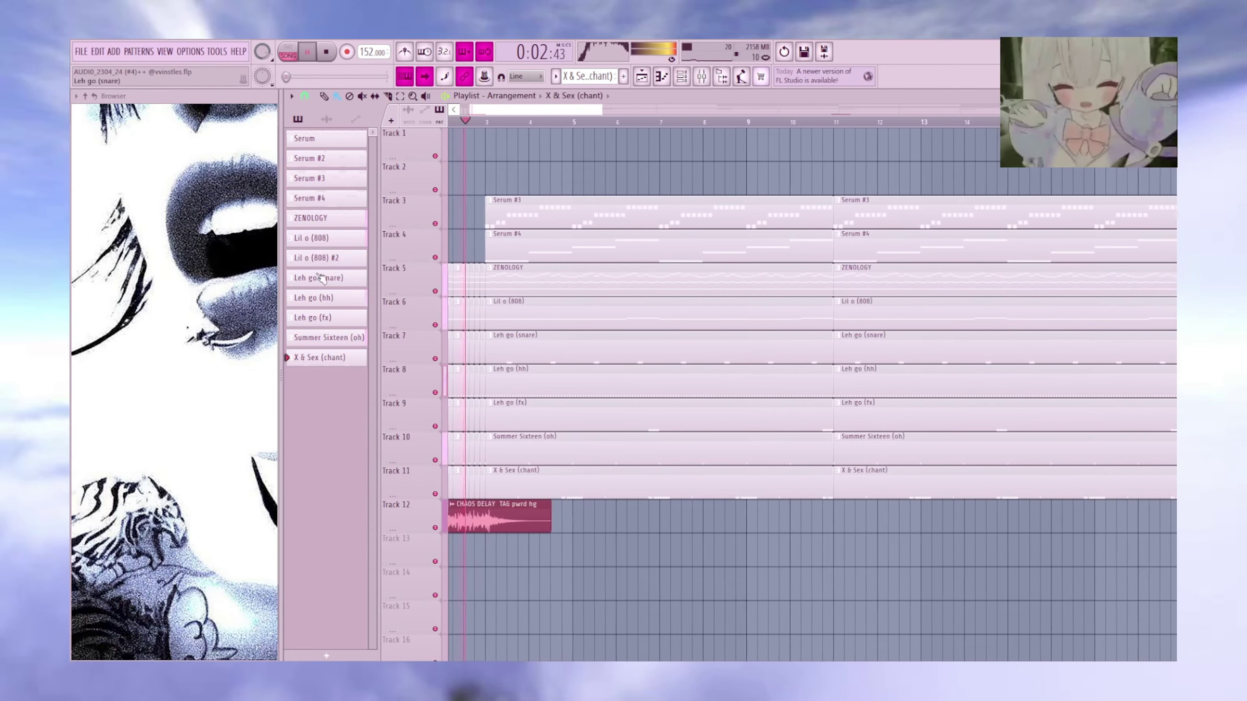